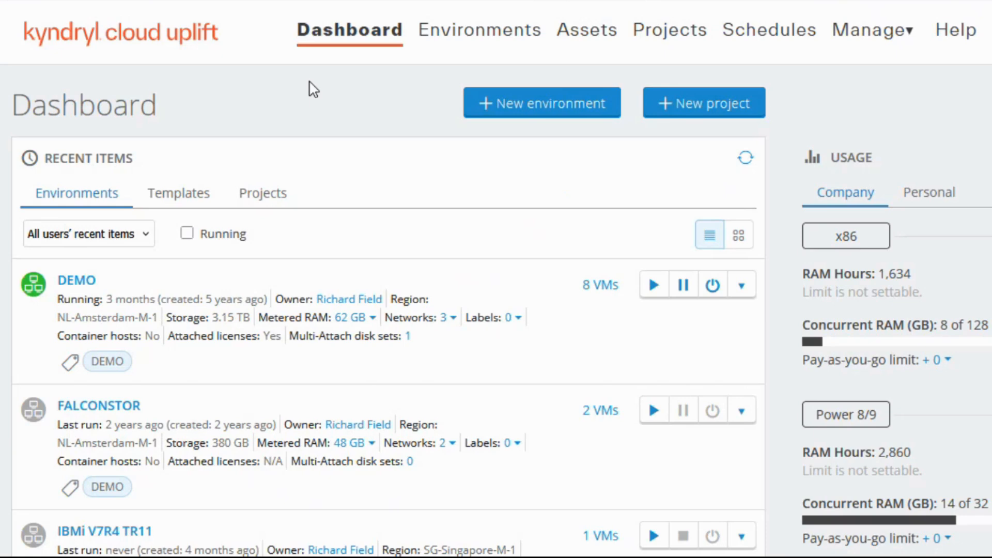
# Begin a new environment and choose the IBMi V7R4 TR12 template with its Power 9 VM.
pyautogui.click(531, 104)
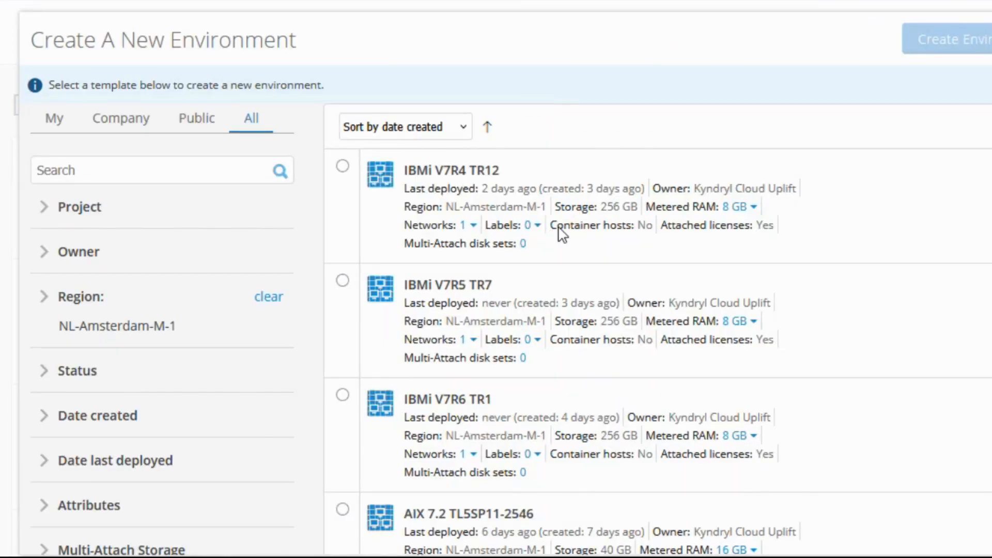
pyautogui.scroll(-6, 560, 230)
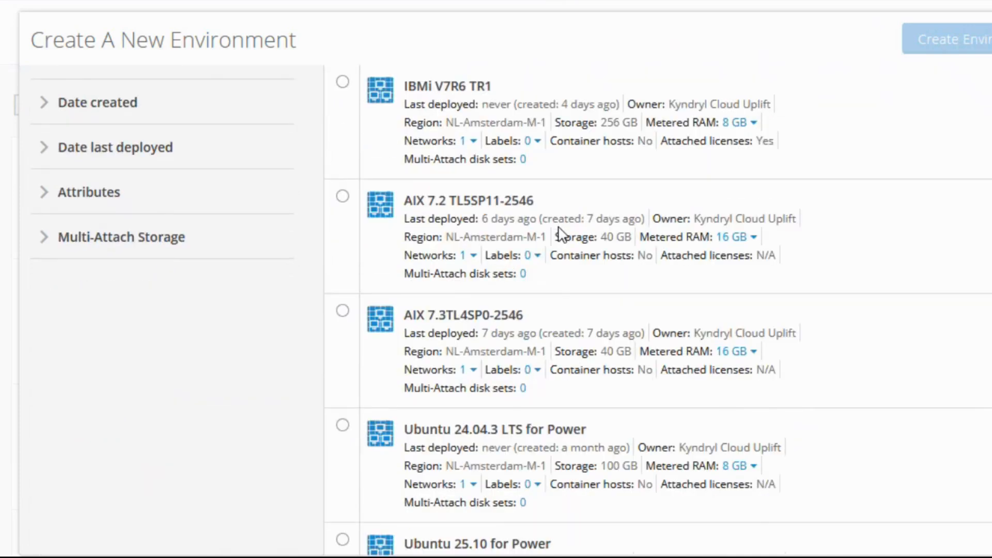
pyautogui.scroll(-6, 560, 231)
pyautogui.scroll(-4, 562, 234)
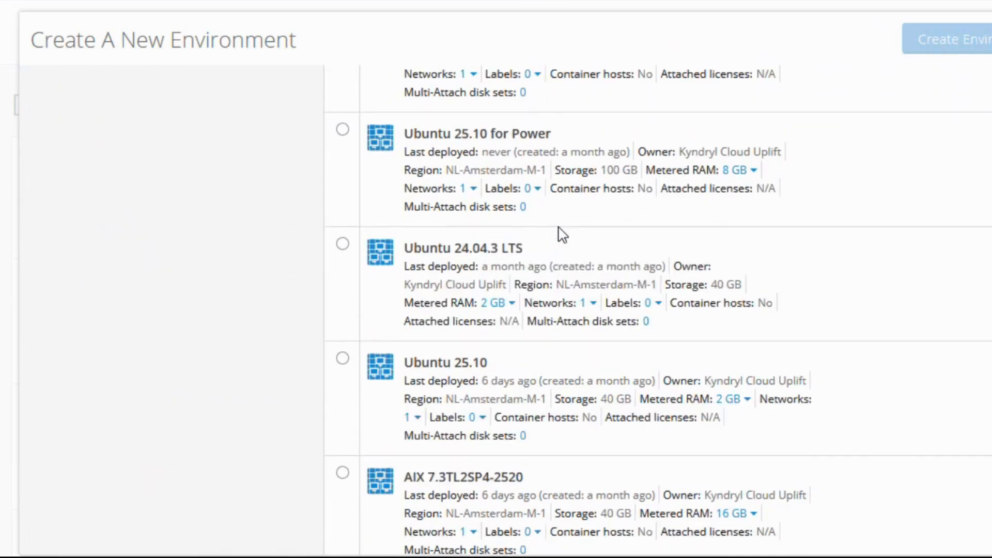
pyautogui.scroll(10, 562, 233)
pyautogui.scroll(2, 559, 233)
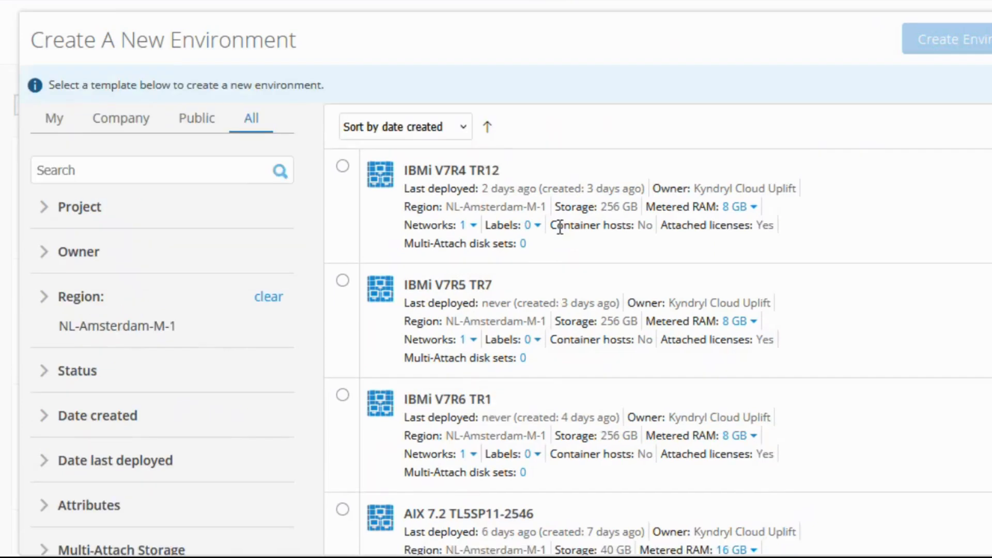
pyautogui.scroll(-8, 516, 243)
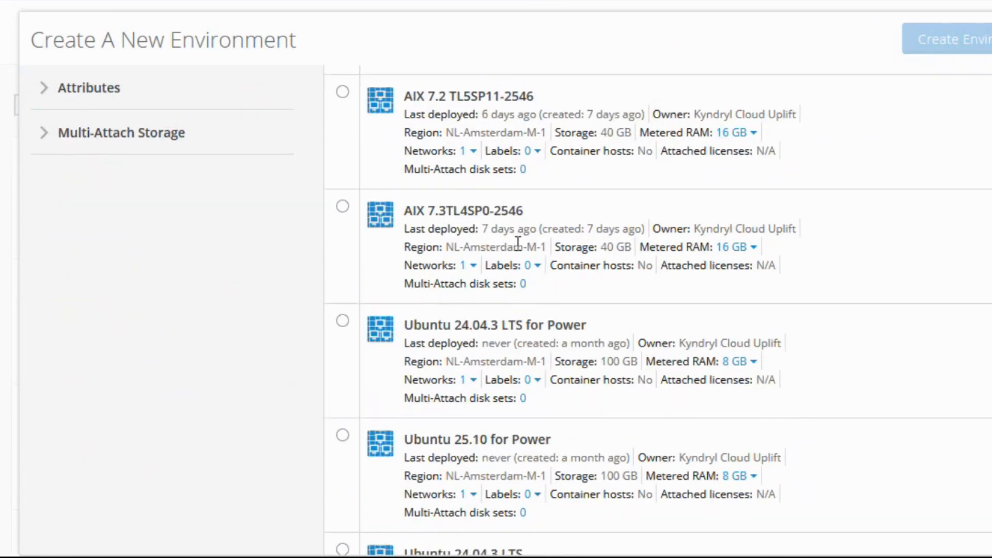
pyautogui.scroll(-7, 519, 265)
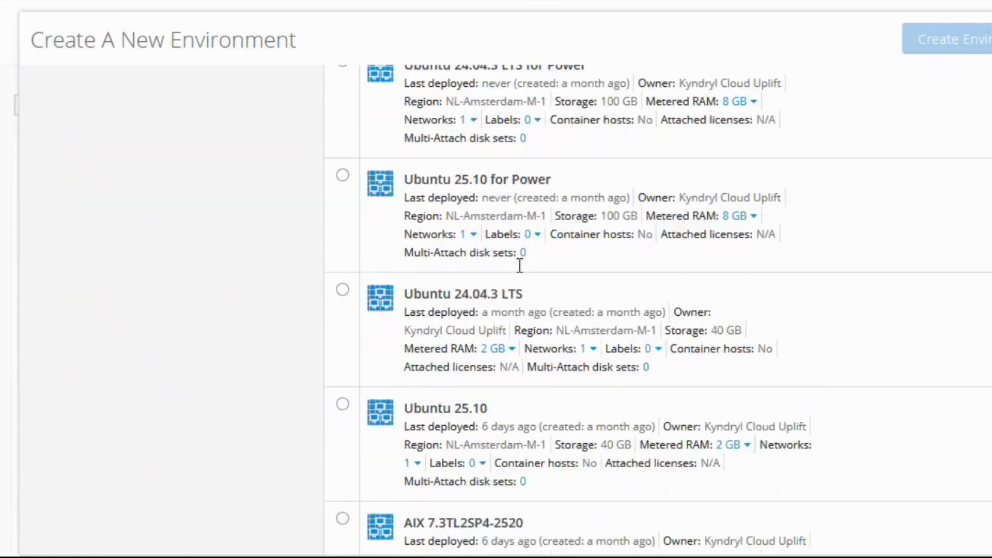
pyautogui.scroll(-6, 519, 265)
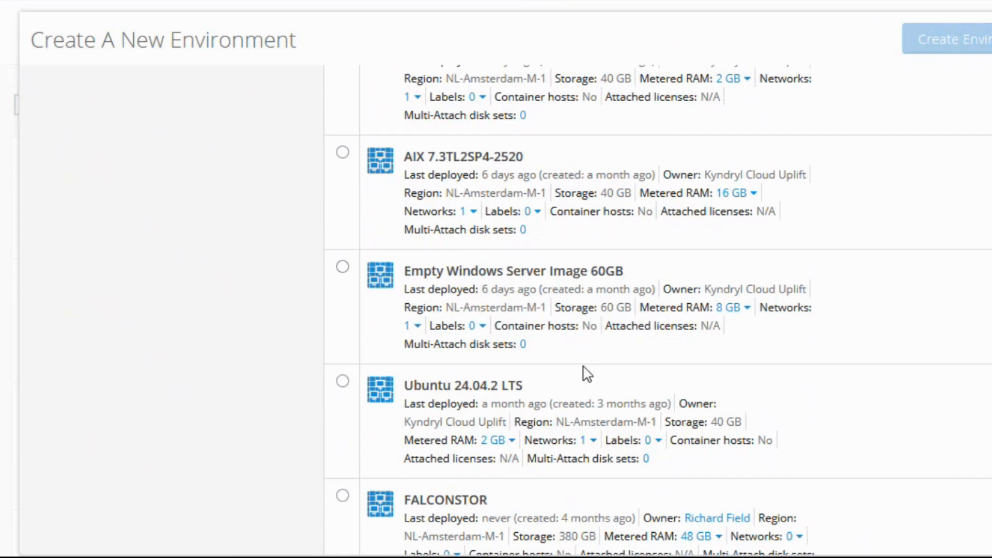
pyautogui.scroll(-4, 586, 373)
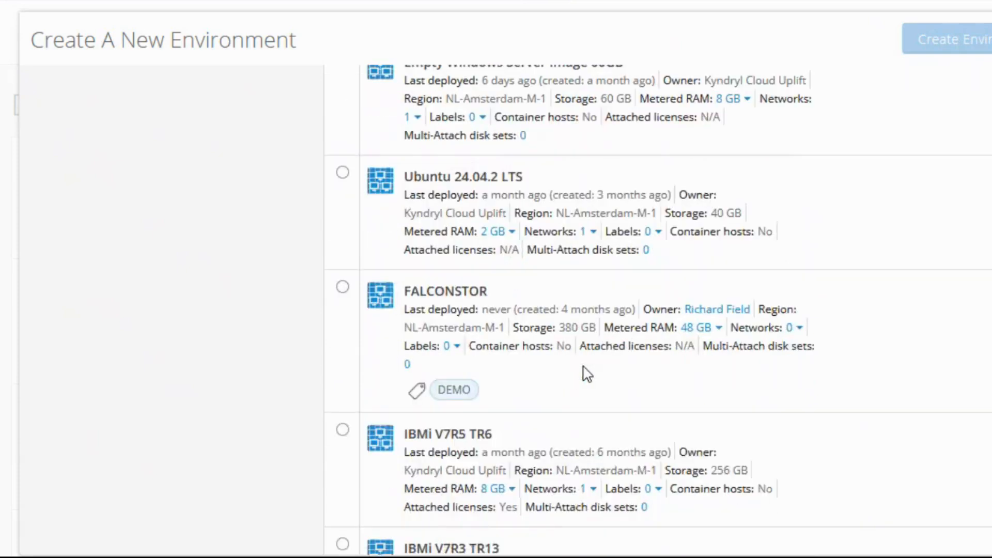
pyautogui.scroll(-6, 587, 373)
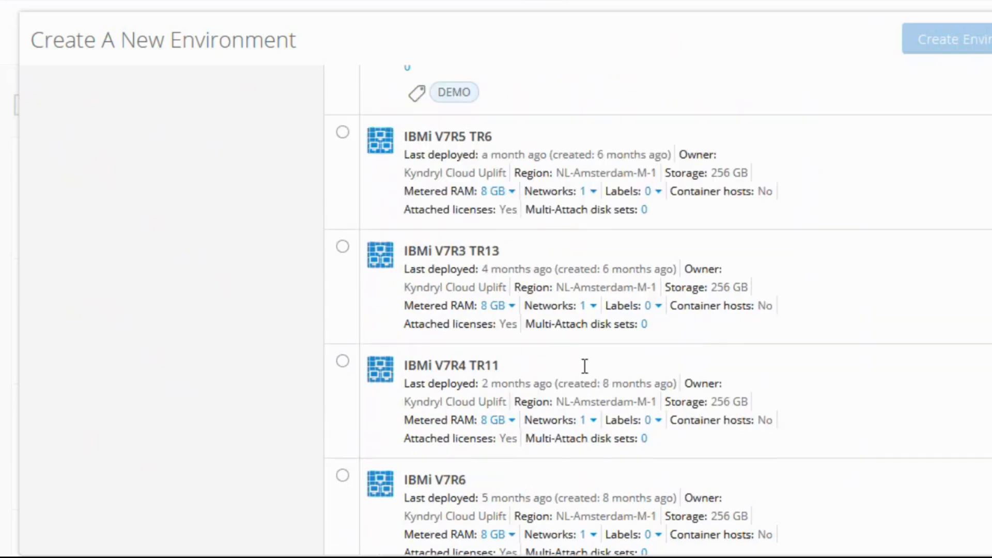
pyautogui.scroll(18, 585, 365)
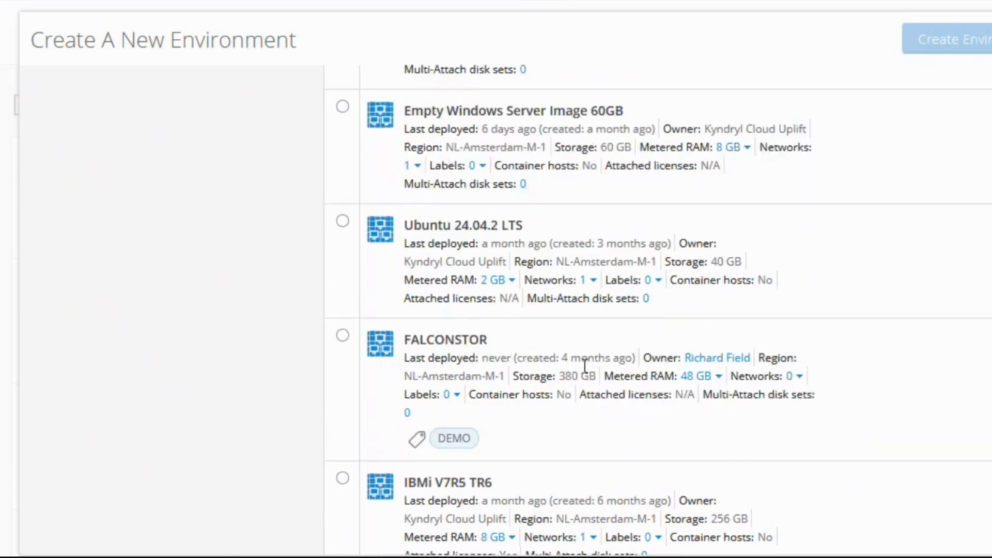
pyautogui.scroll(12, 585, 365)
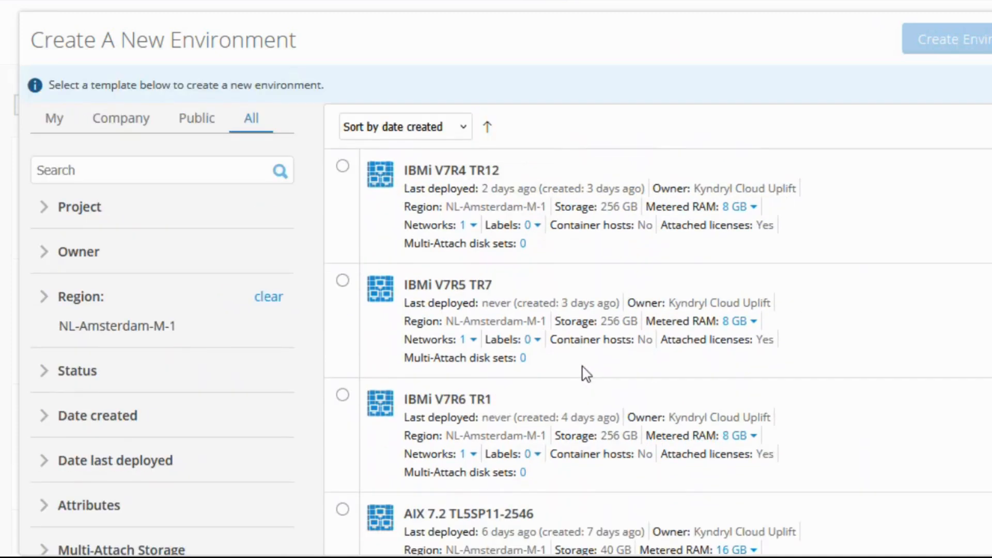
pyautogui.click(342, 166)
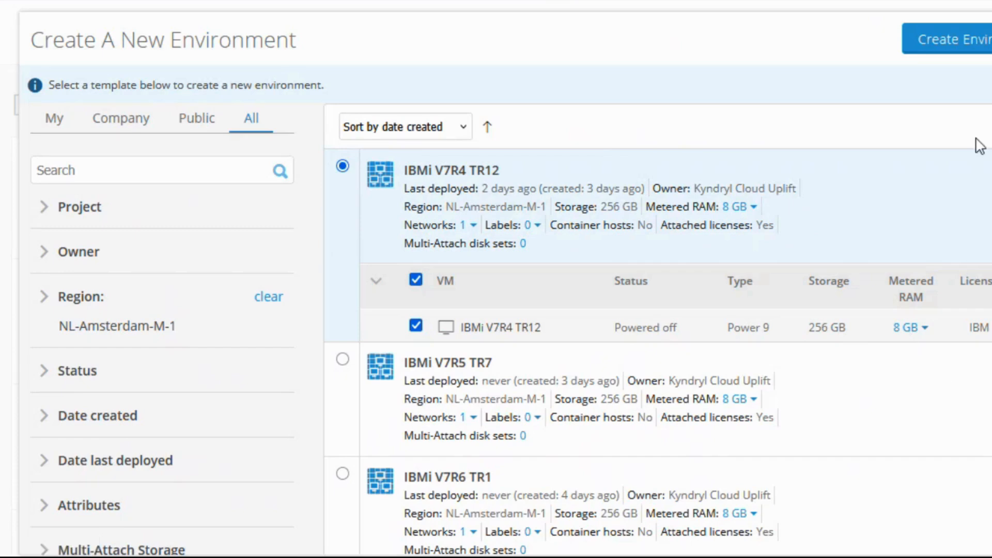
# Create the IBMi V7R4 TR12 environment in NL-Amsterdam-M-1 and open its VM's hardware settings.
pyautogui.click(963, 50)
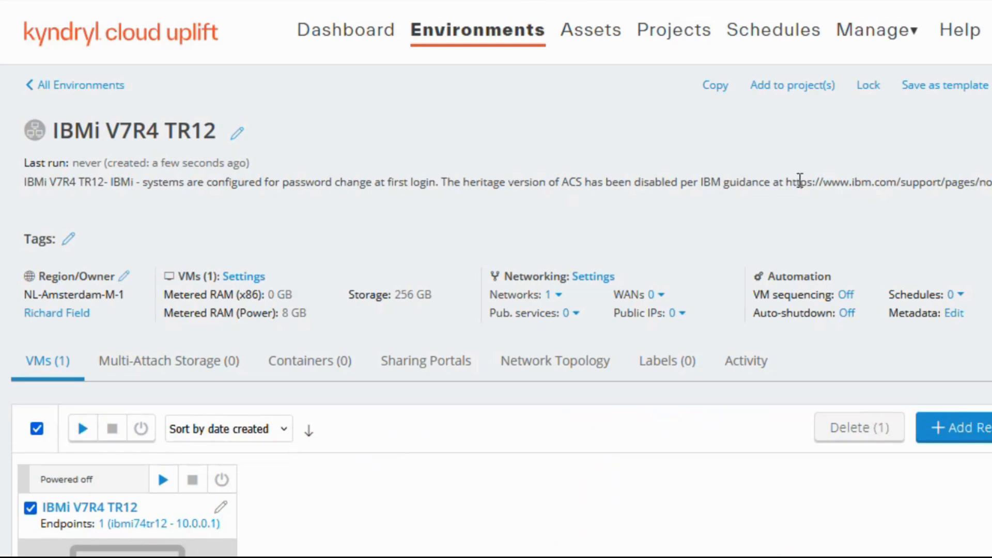
pyautogui.scroll(-5, 478, 279)
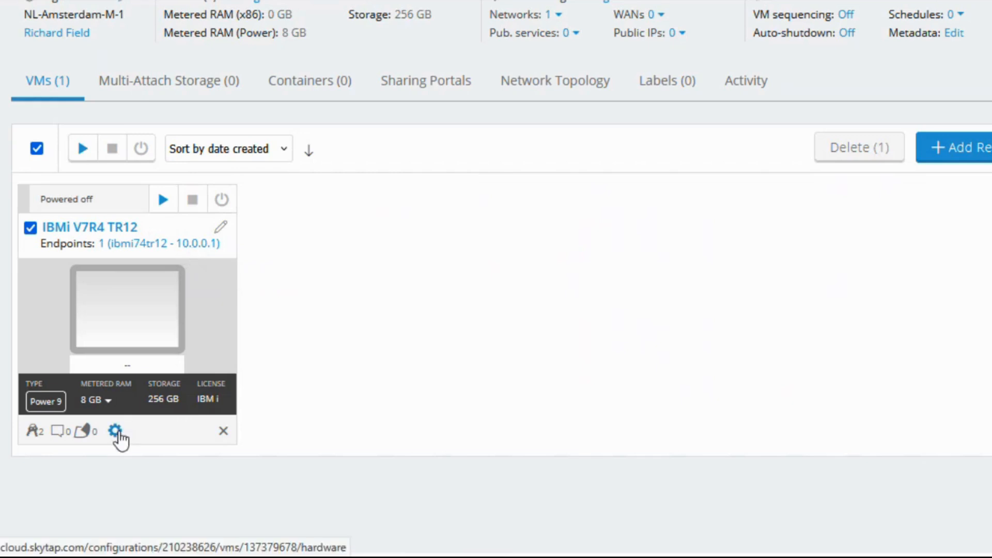
pyautogui.click(117, 432)
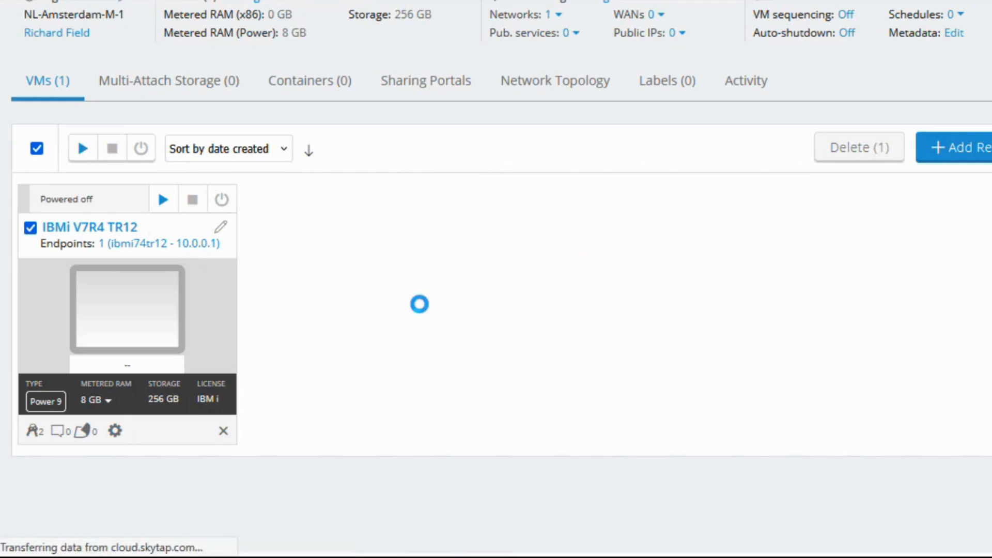
# Set the VM's RAM to 16 GB and save the configuration.
pyautogui.scroll(-3, 420, 310)
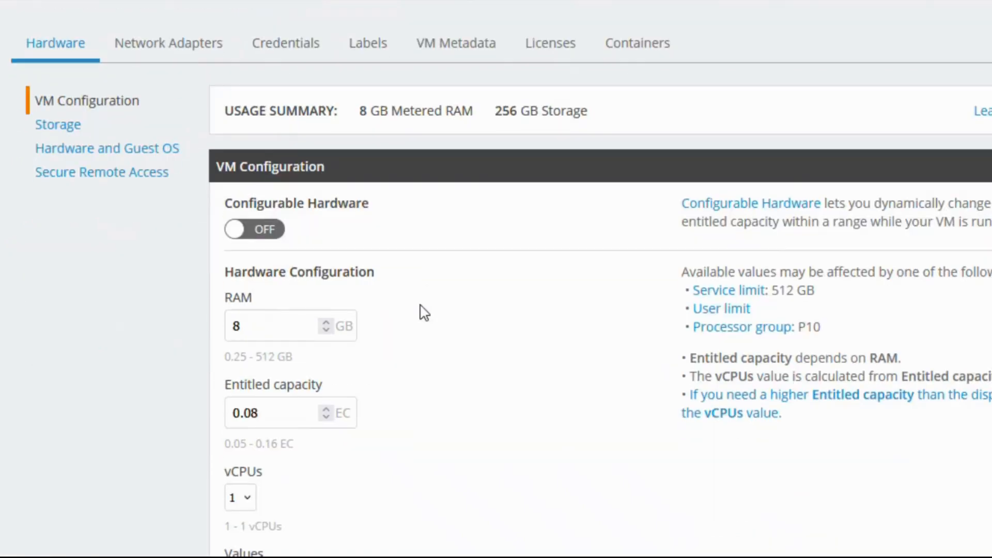
pyautogui.doubleClick(279, 328)
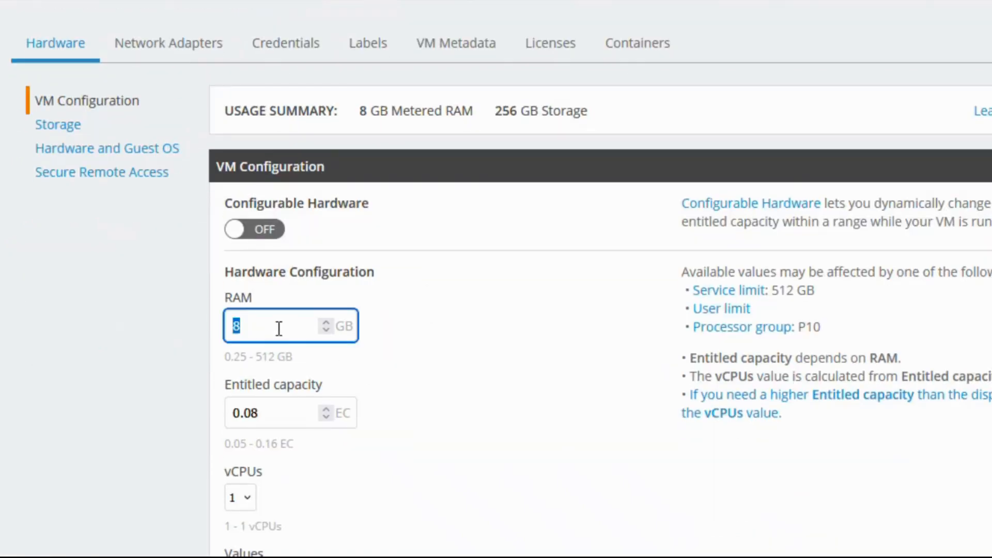
pyautogui.write('16')
pyautogui.scroll(-3, 432, 324)
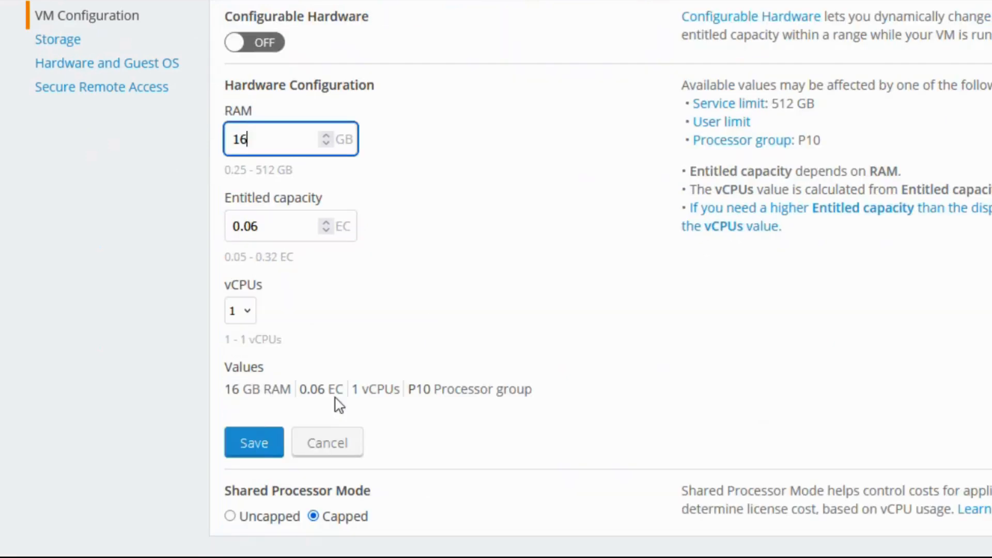
pyautogui.click(260, 434)
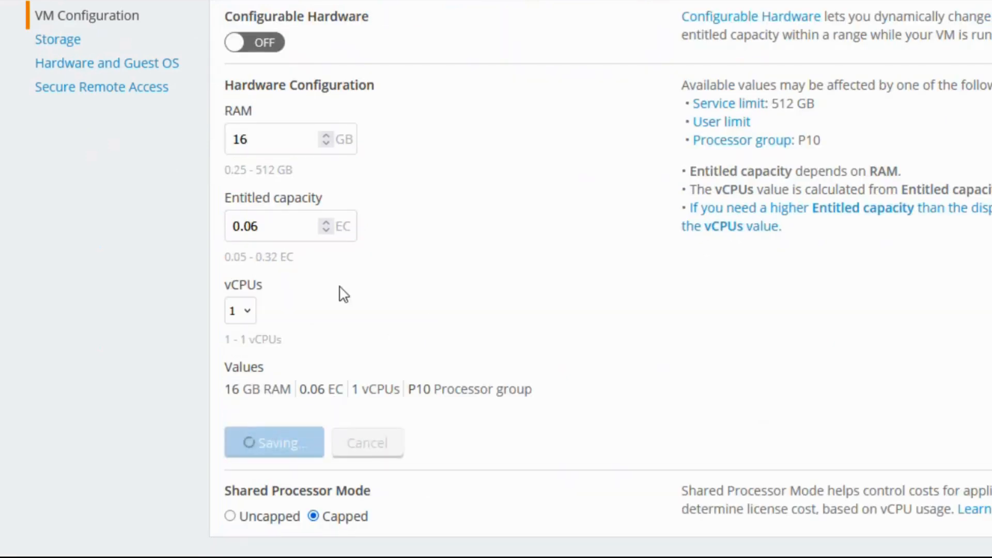
# Turn on Configurable Hardware for the IBMi VM.
pyautogui.scroll(3, 418, 281)
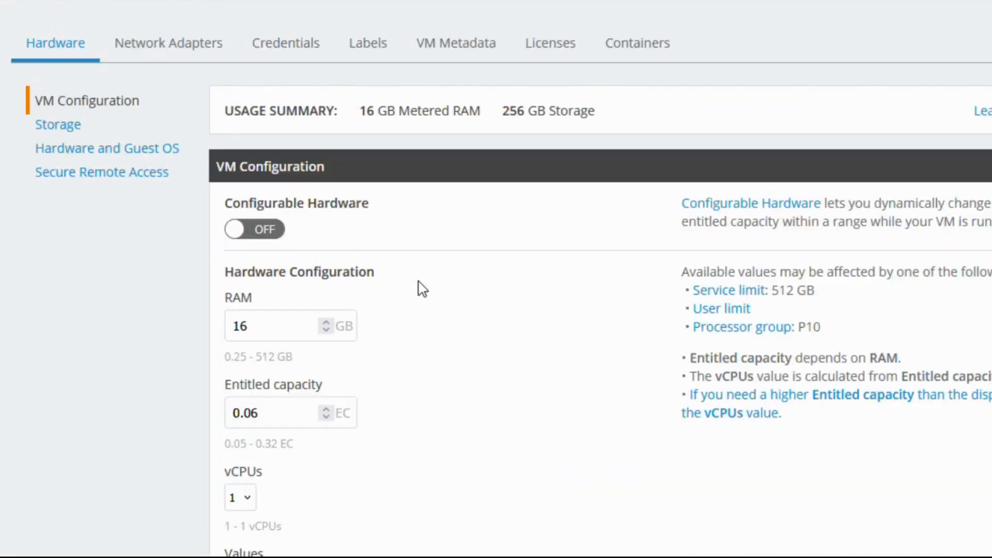
pyautogui.click(264, 230)
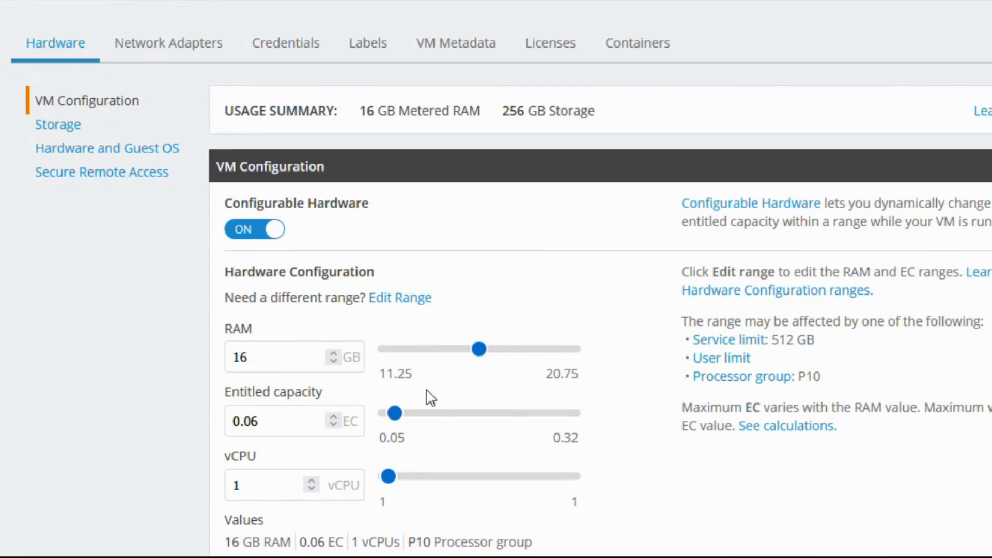
pyautogui.scroll(-7, 607, 372)
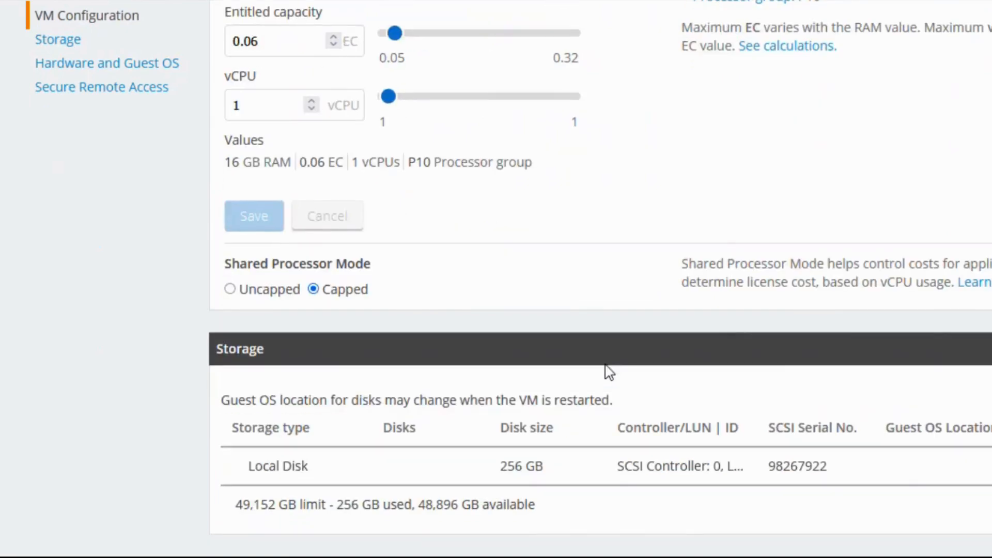
# Attach a second 256 GB local disk to the VM, bringing storage to 512 GB.
pyautogui.scroll(-3, 607, 372)
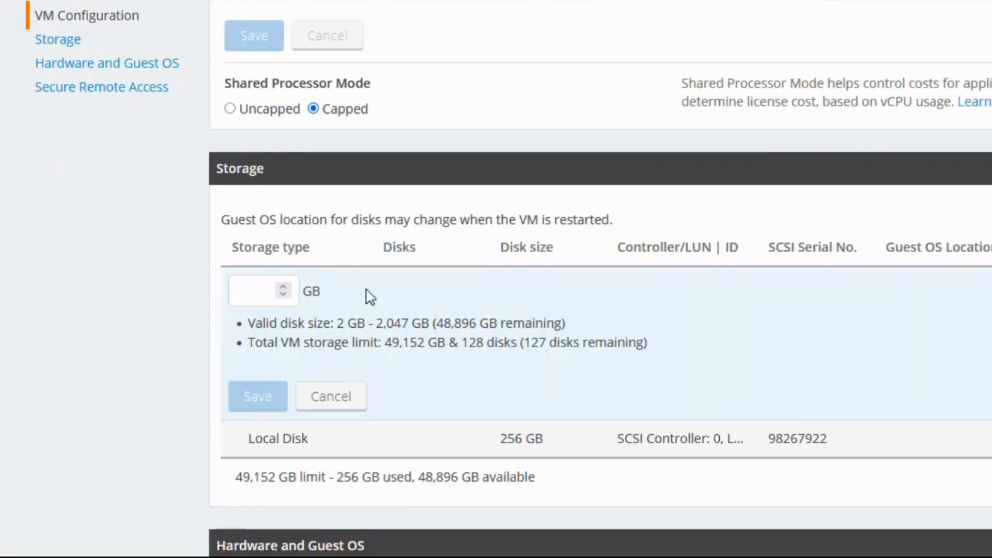
pyautogui.click(260, 295)
pyautogui.write('256')
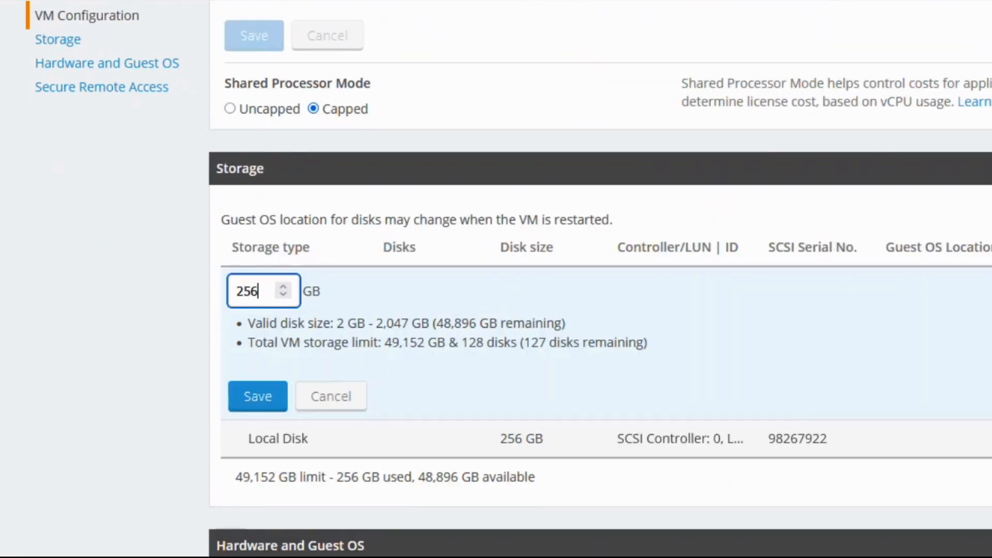
pyautogui.click(257, 404)
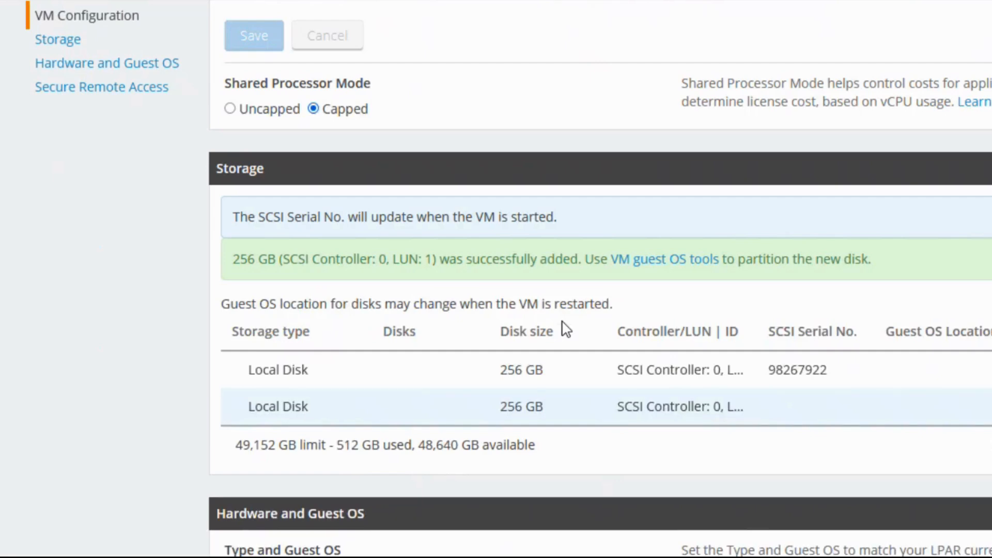
pyautogui.scroll(-7, 568, 328)
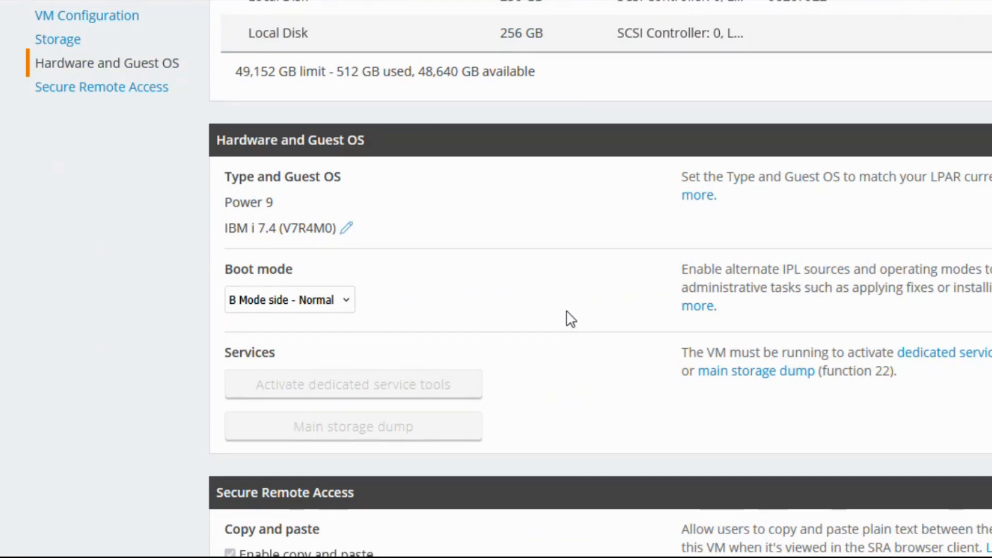
pyautogui.scroll(-3, 570, 319)
pyautogui.scroll(20, 570, 319)
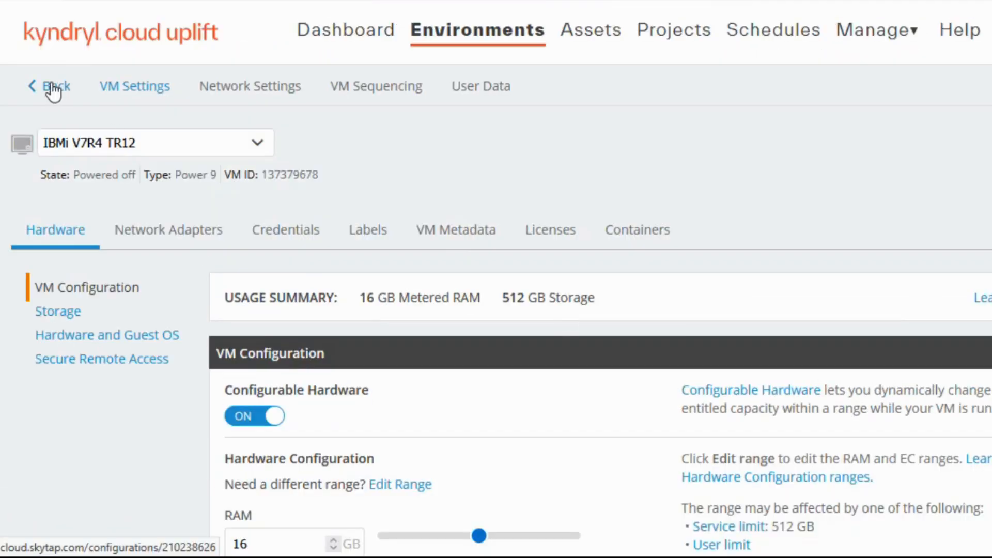
# Return to the IBMi V7R4 TR12 environment and power on its VM.
pyautogui.click(540, 232)
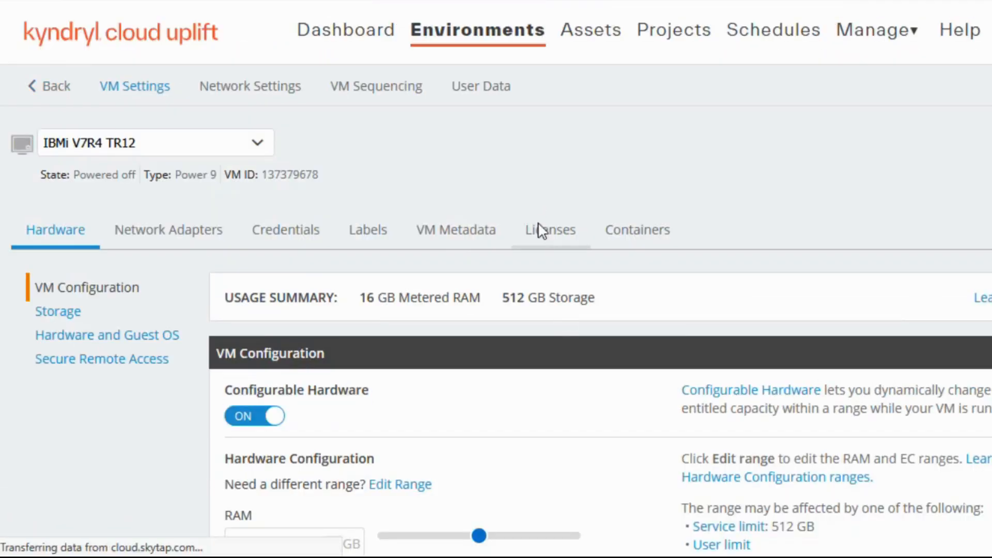
pyautogui.scroll(-4, 290, 339)
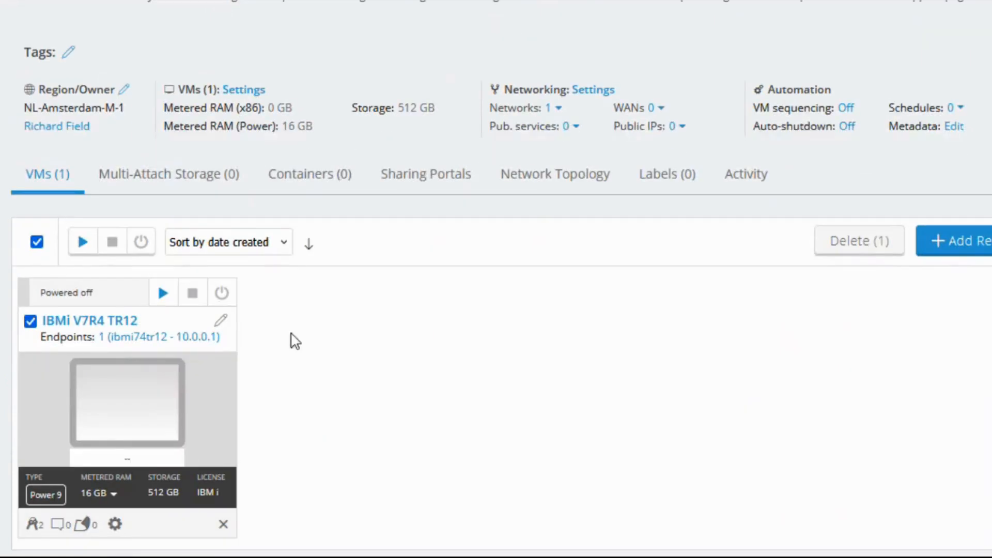
pyautogui.click(160, 289)
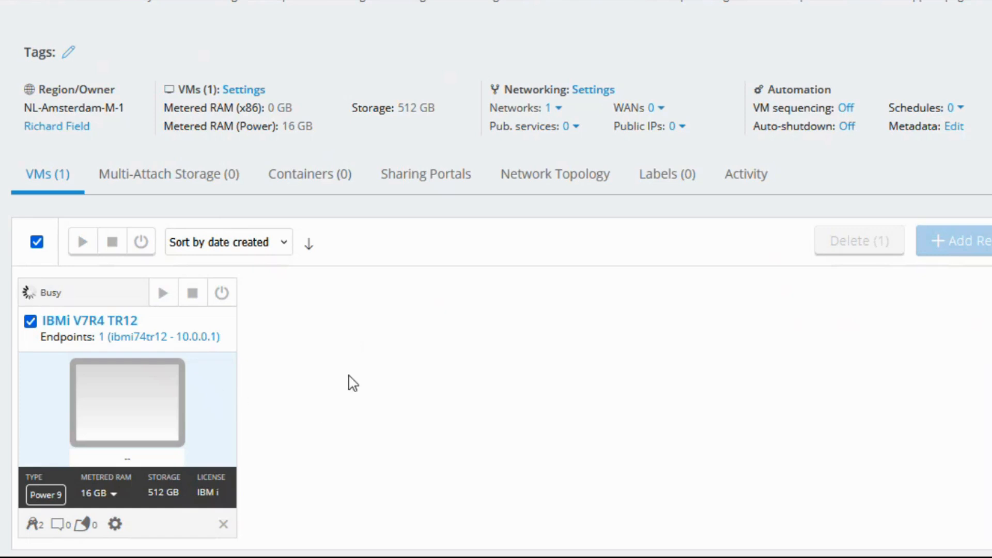
# Go back to the Environments list showing IBMi V7R4 TR12 as busy.
pyautogui.scroll(3, 351, 383)
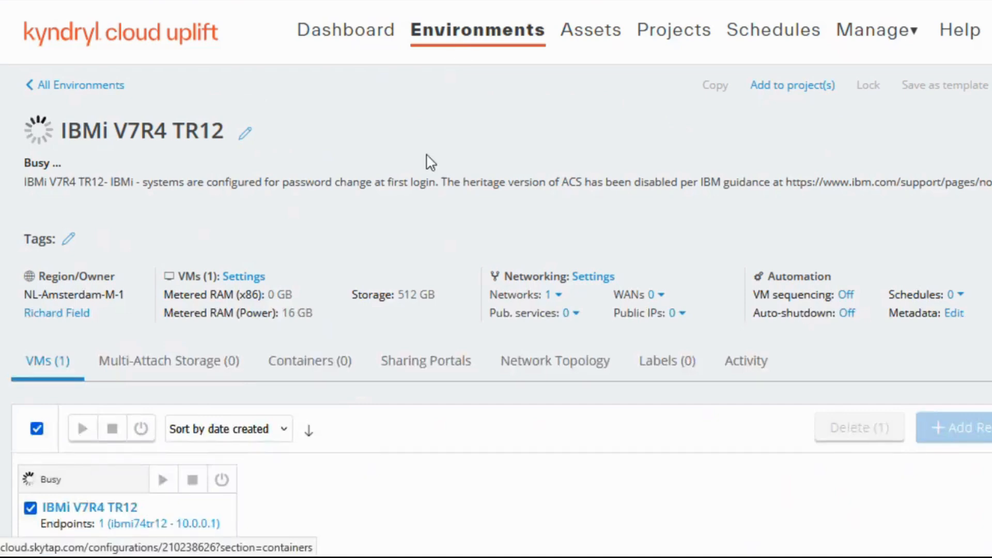
pyautogui.click(453, 47)
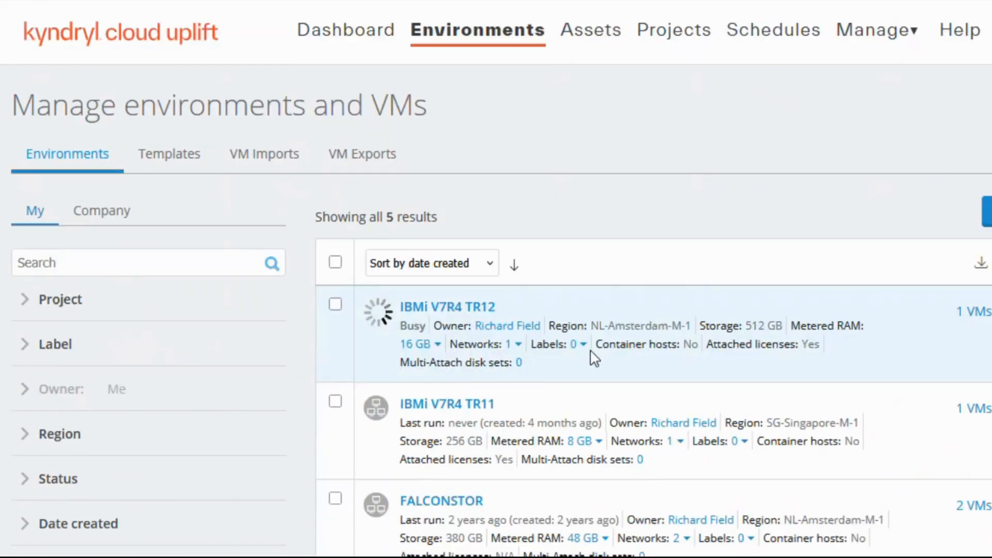
pyautogui.scroll(-7, 594, 358)
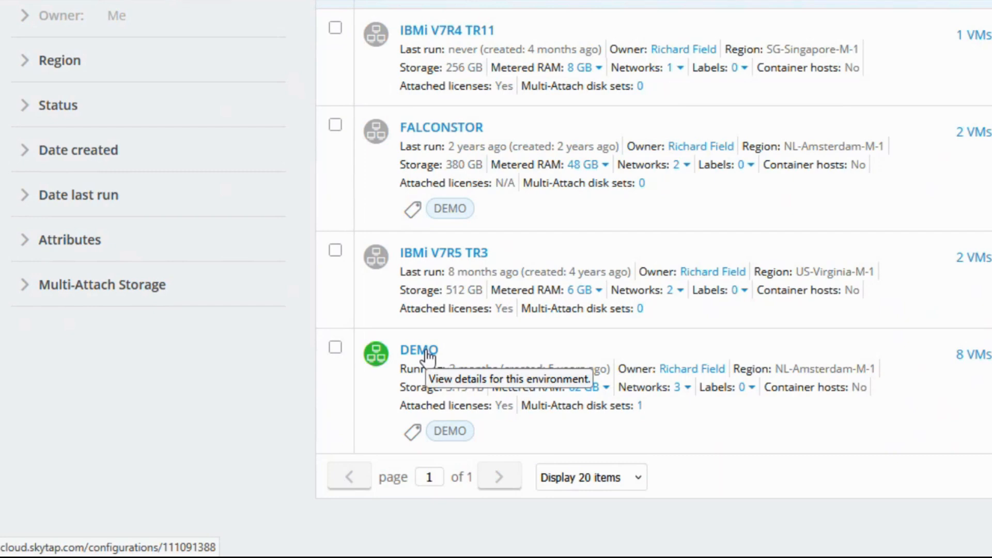
# Browse the DEMO environment's eight VMs and open the IBMi V7R4 Sandbox VM console.
pyautogui.click(427, 353)
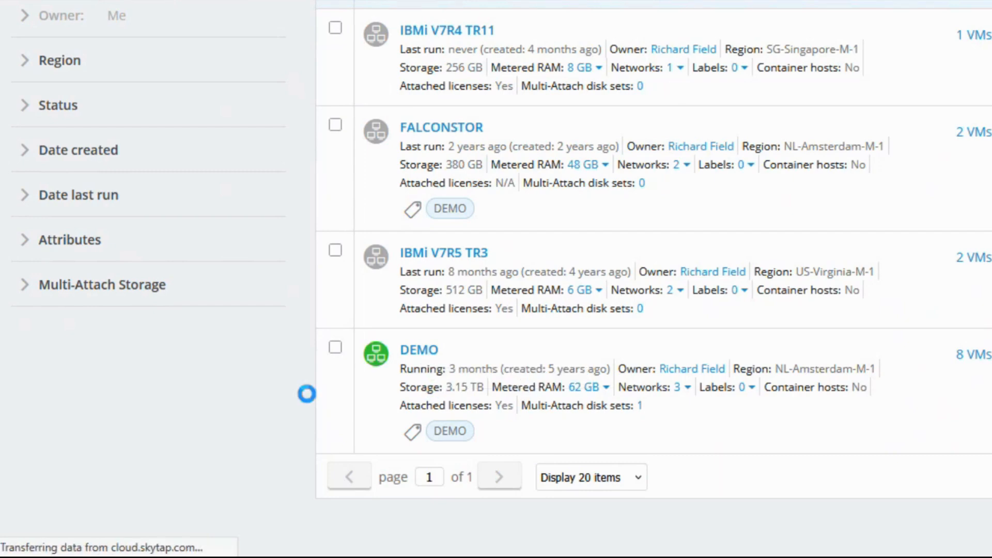
pyautogui.scroll(-5, 484, 356)
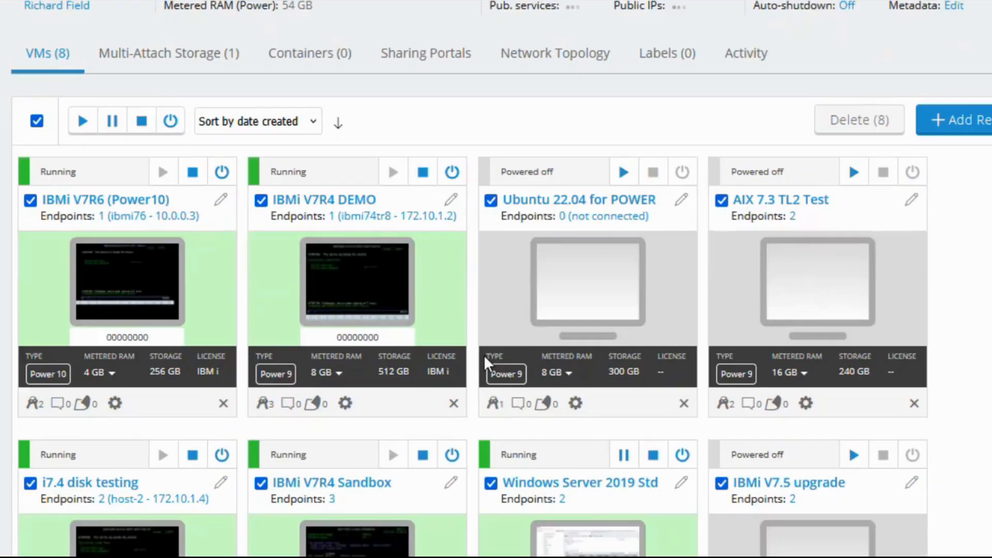
pyautogui.scroll(-3, 484, 354)
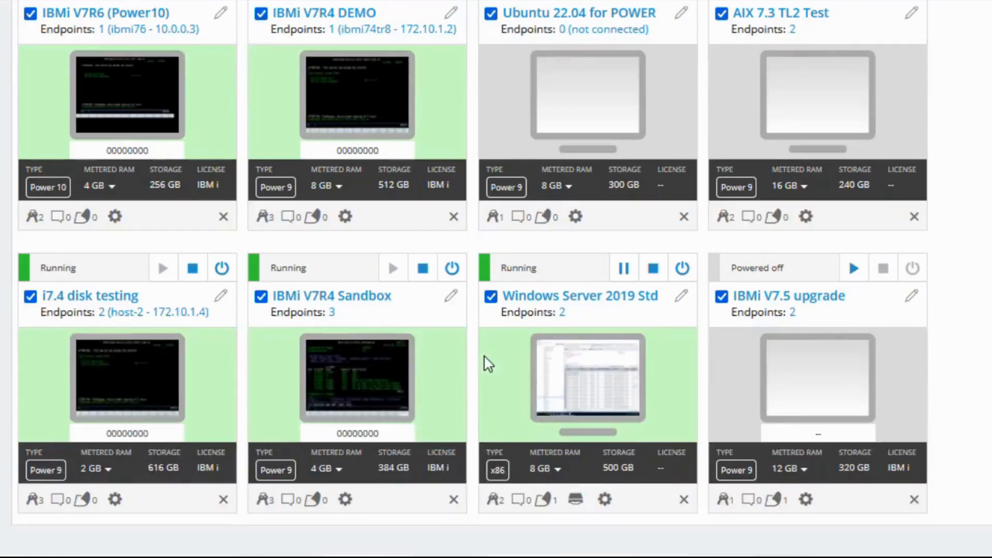
pyautogui.scroll(2, 488, 364)
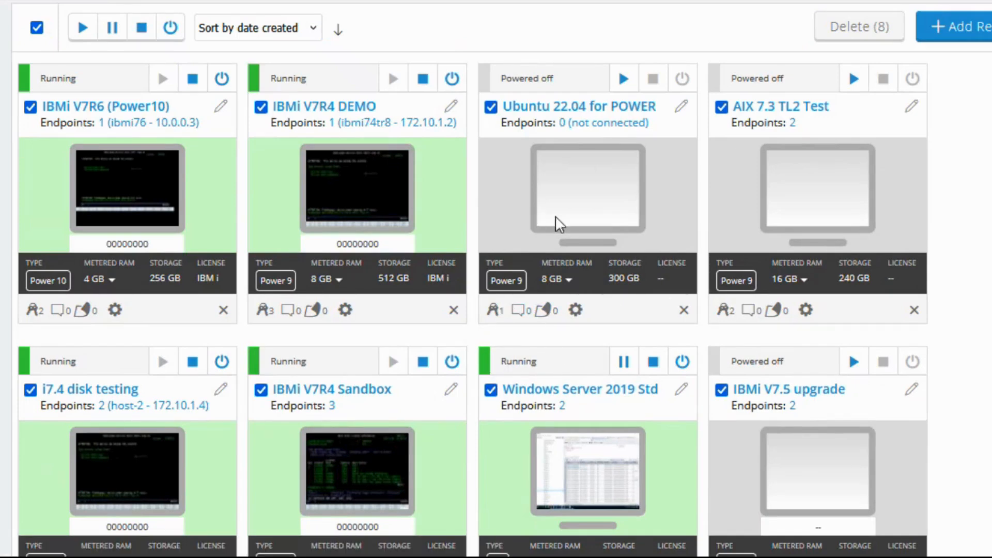
pyautogui.scroll(-3, 637, 316)
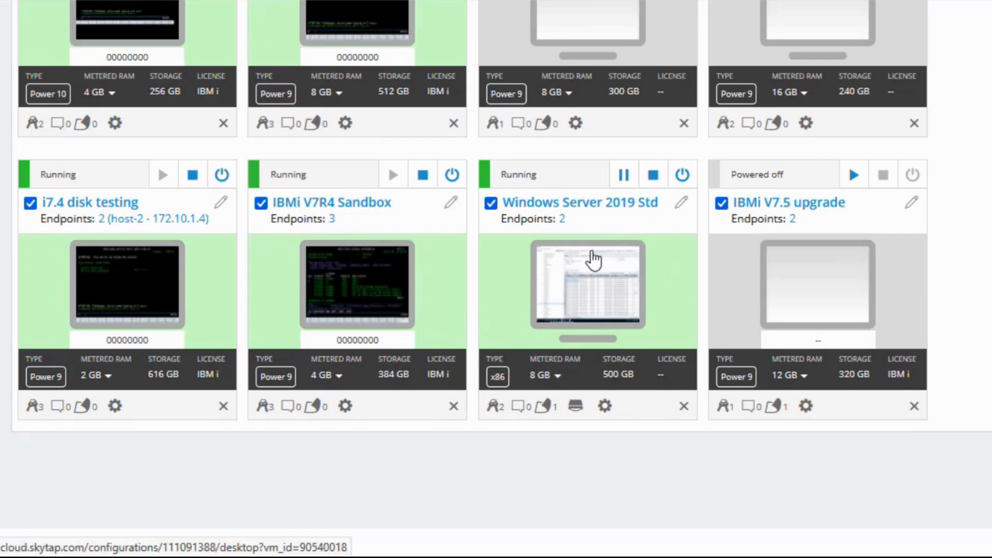
pyautogui.scroll(3, 592, 255)
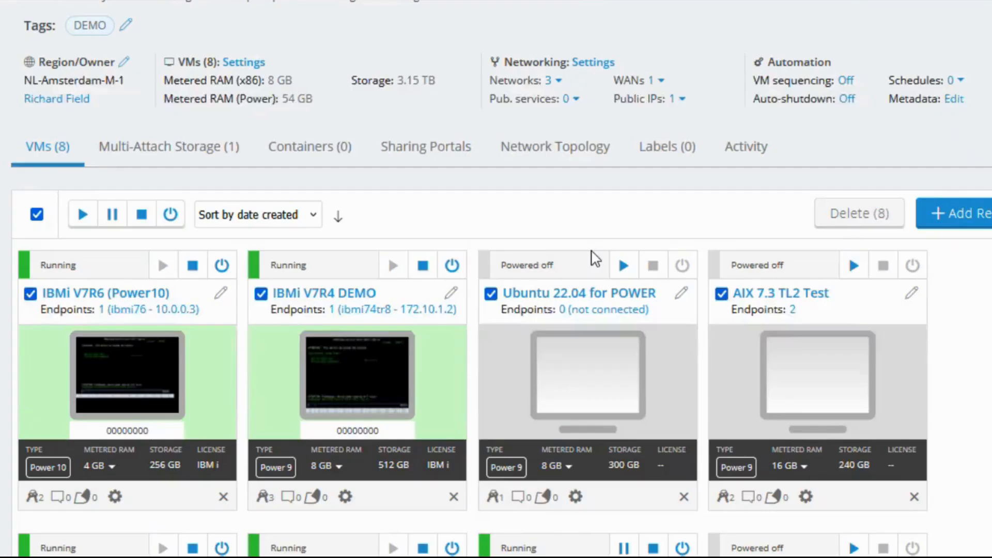
pyautogui.scroll(-5, 591, 250)
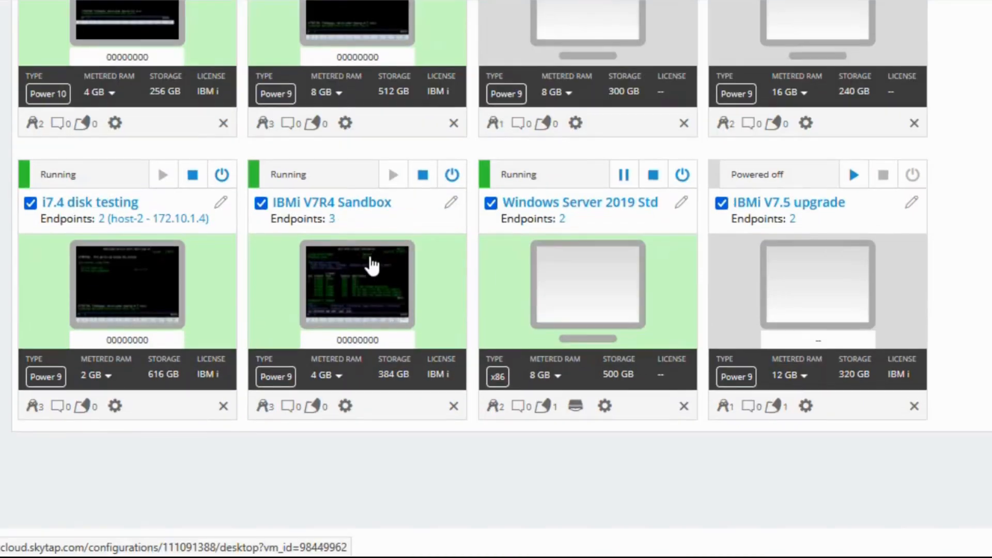
pyautogui.click(368, 282)
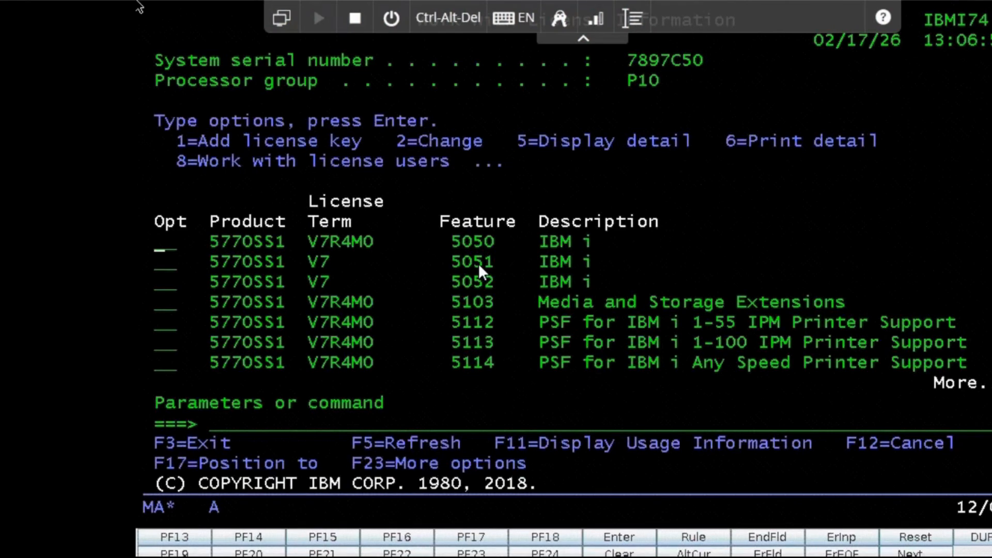
pyautogui.click(373, 315)
pyautogui.press('F3')
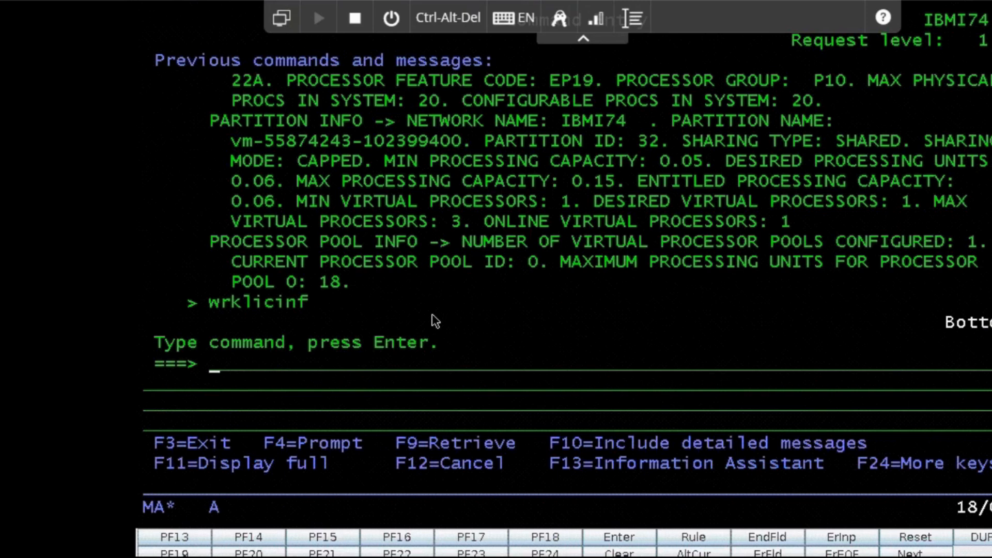
pyautogui.write('wrksyssts')
pyautogui.press('Return')
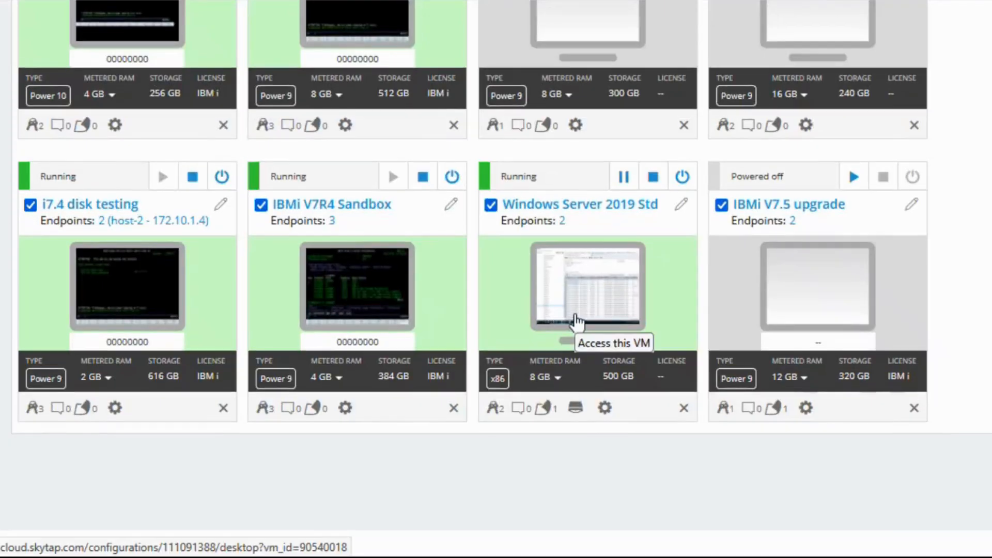
pyautogui.scroll(3, 578, 321)
pyautogui.scroll(7, 576, 321)
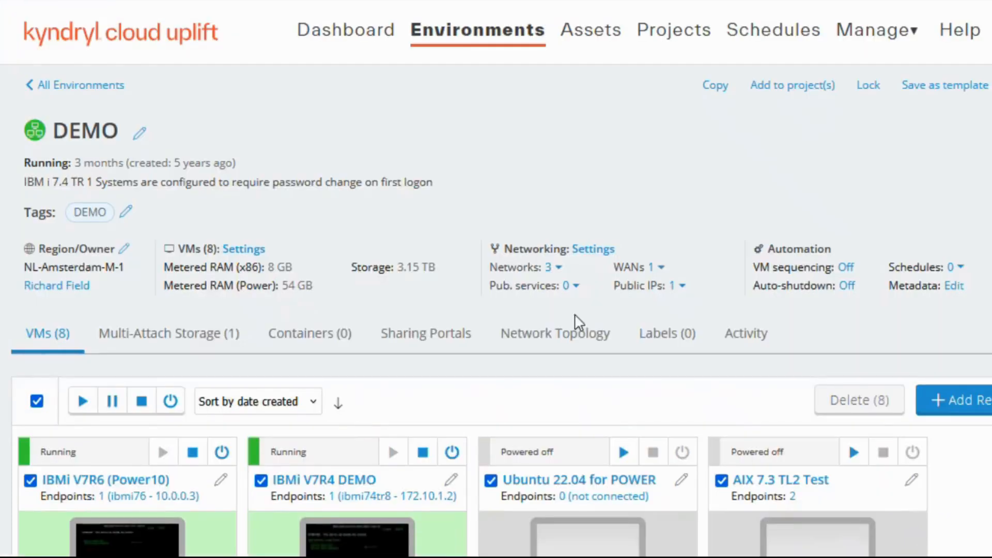